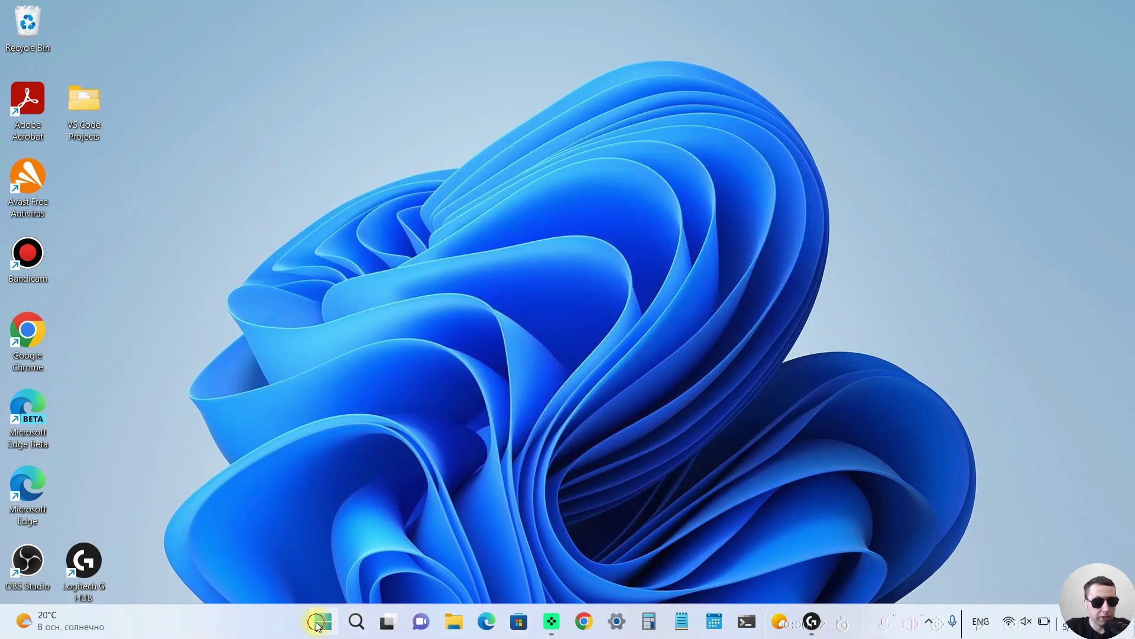
Launch Settings from the Start menu search and go to the Network & internet page
{"action": "left_click", "coordinate": [323, 621]}
{"action": "left_click", "coordinate": [471, 93]}
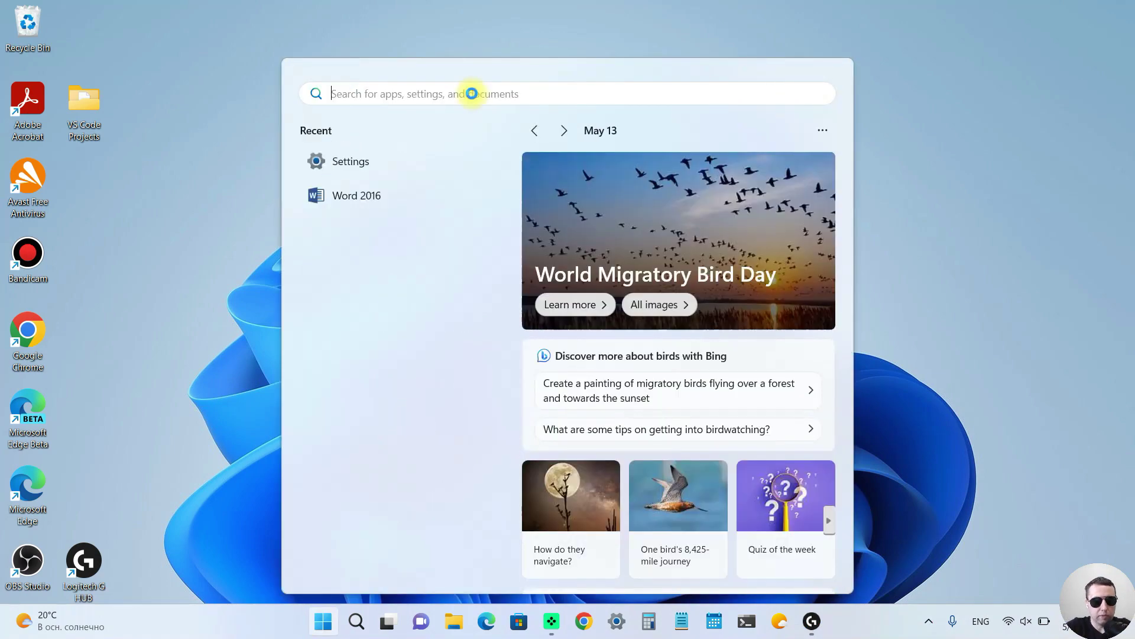
{"action": "type", "text": "settings"}
{"action": "left_click", "coordinate": [353, 161]}
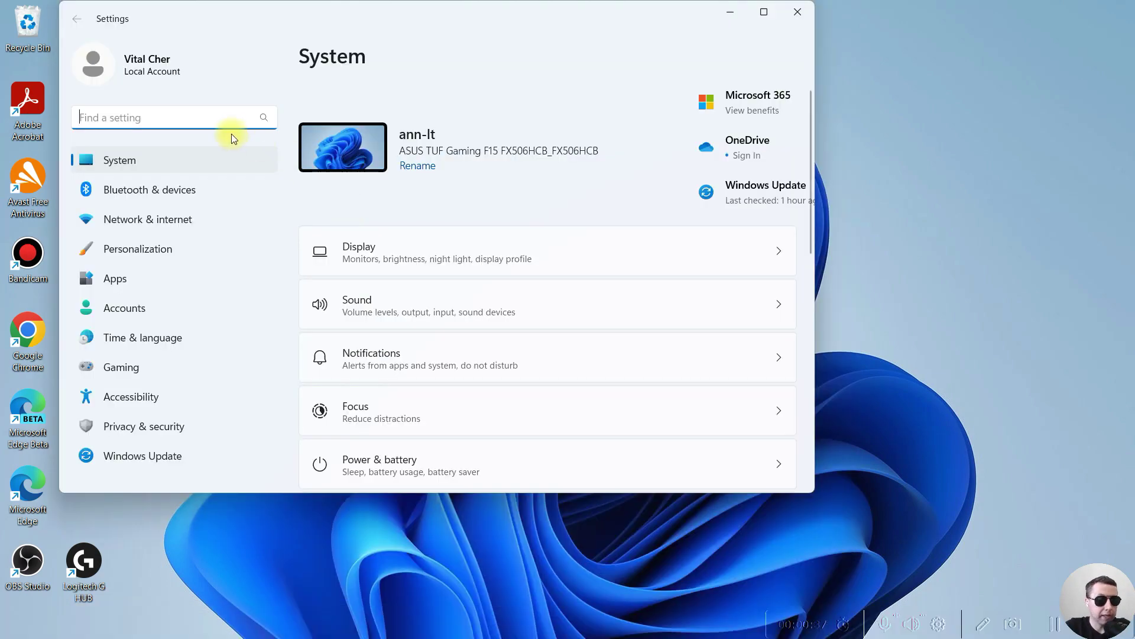
{"action": "left_click", "coordinate": [147, 222]}
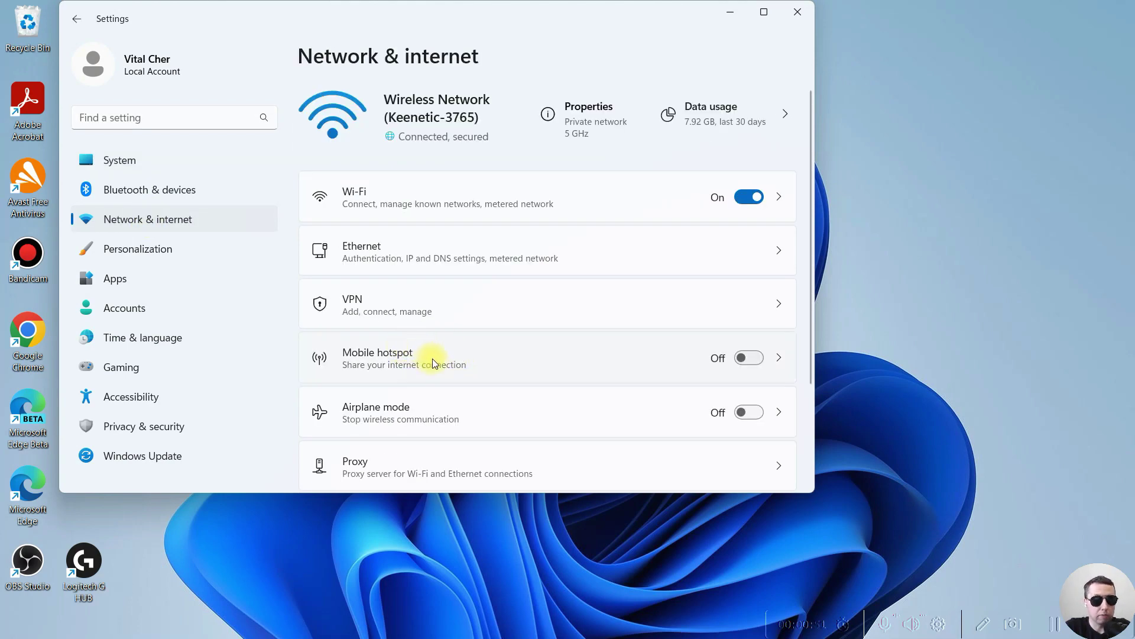
Switch Mobile hotspot on, keeping Wi-Fi as the Share over option
{"action": "left_click", "coordinate": [441, 353]}
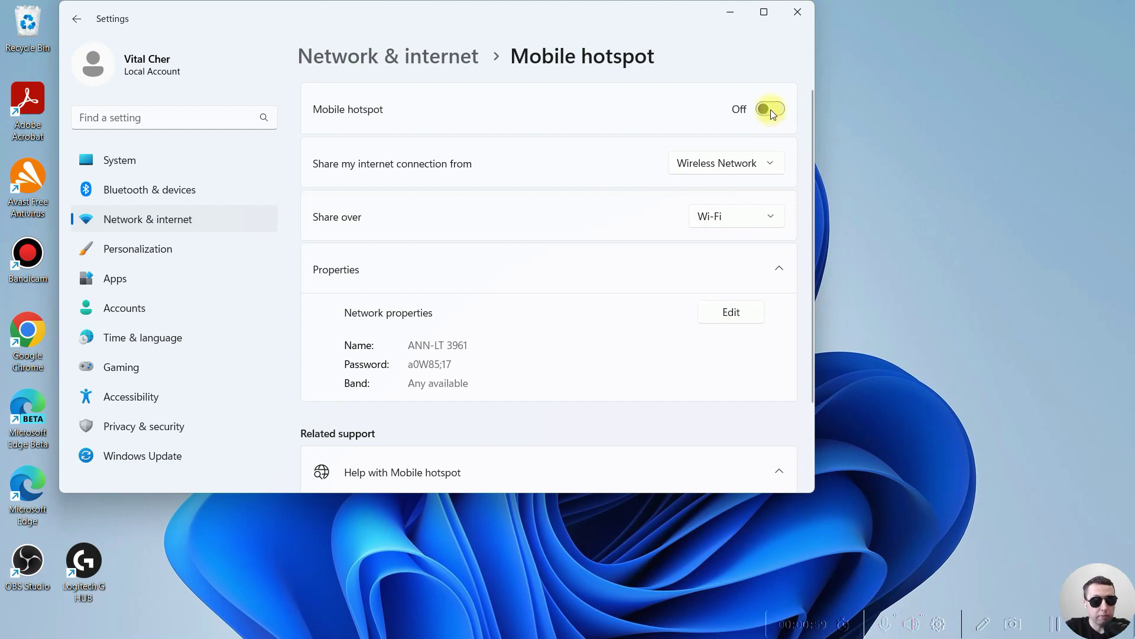
{"action": "left_click", "coordinate": [770, 109]}
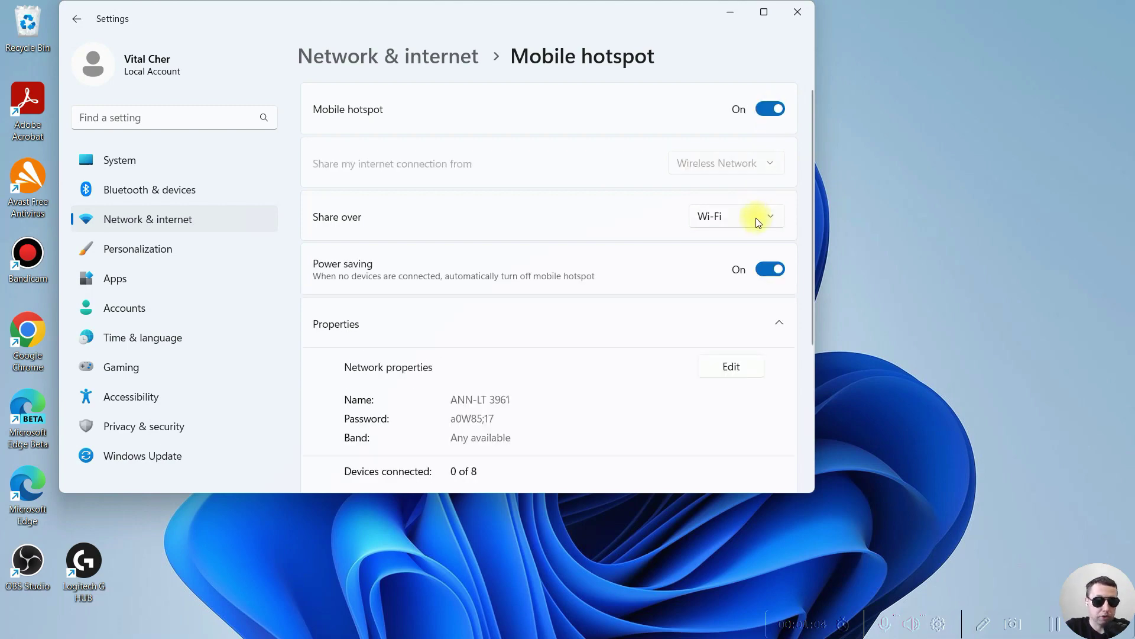
{"action": "left_click", "coordinate": [758, 224]}
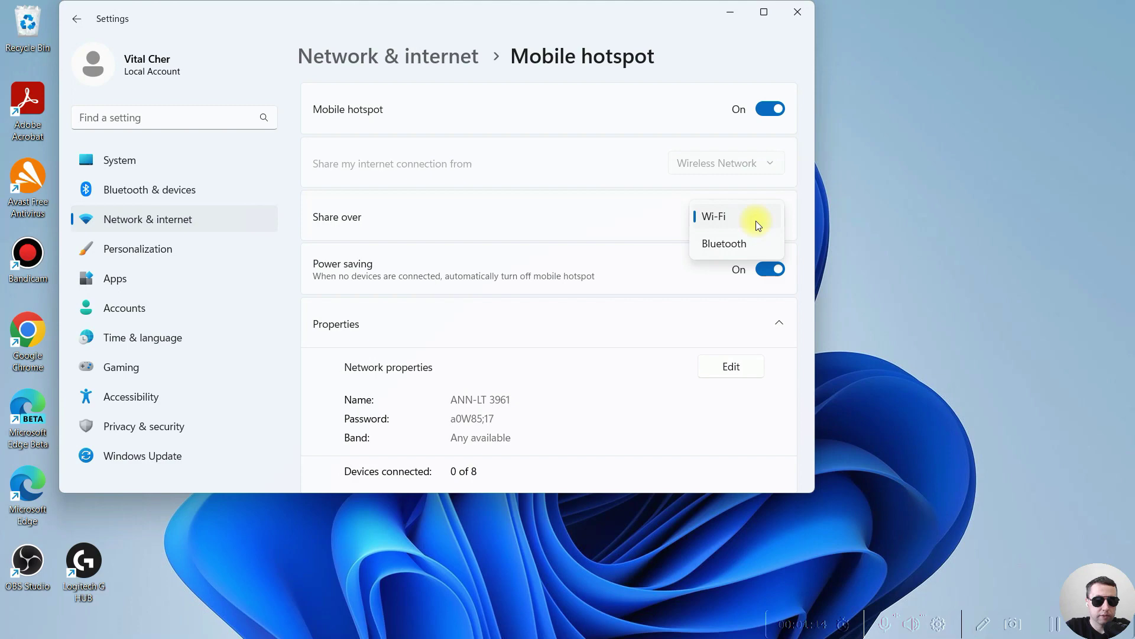
{"action": "left_click", "coordinate": [757, 221]}
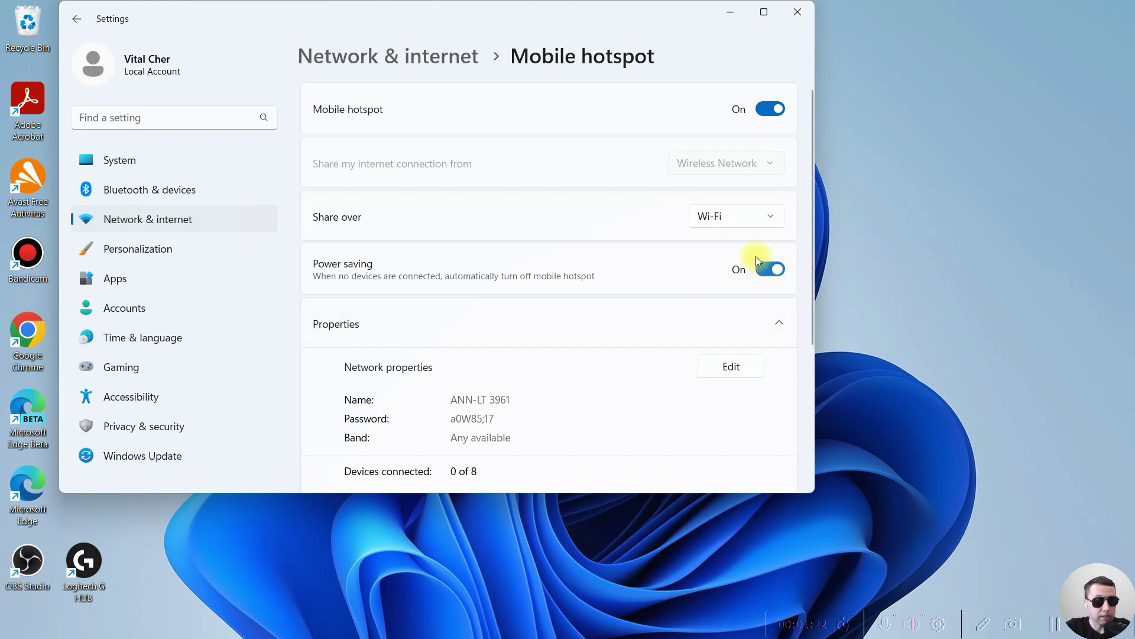
{"action": "scroll", "coordinate": [684, 262], "scroll_direction": "down", "scroll_amount": 2}
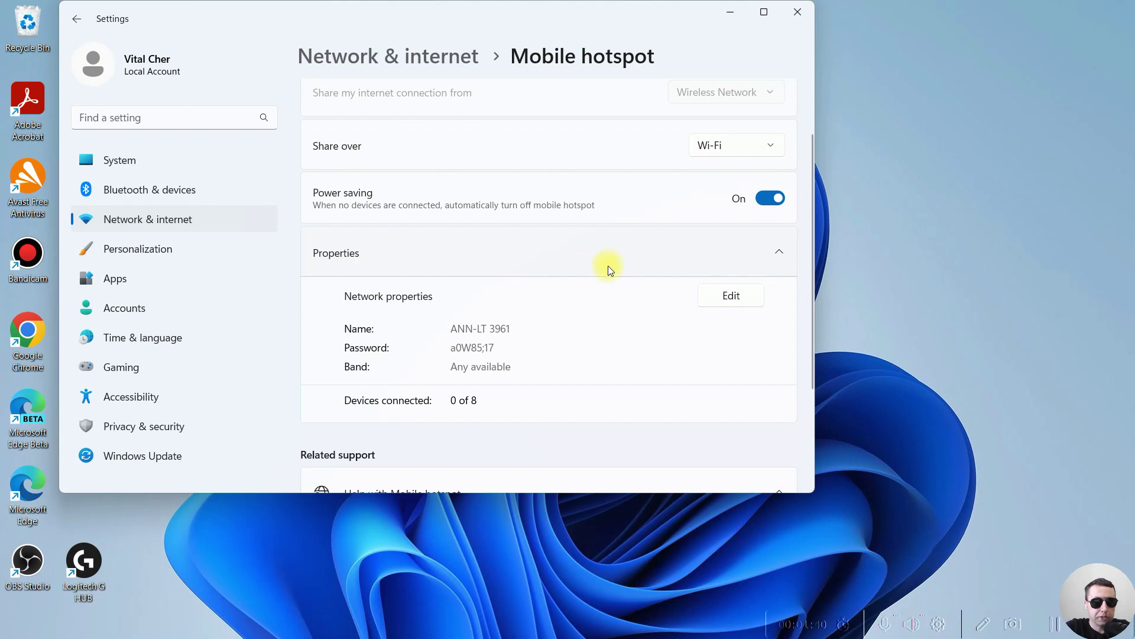
{"action": "left_click", "coordinate": [730, 296]}
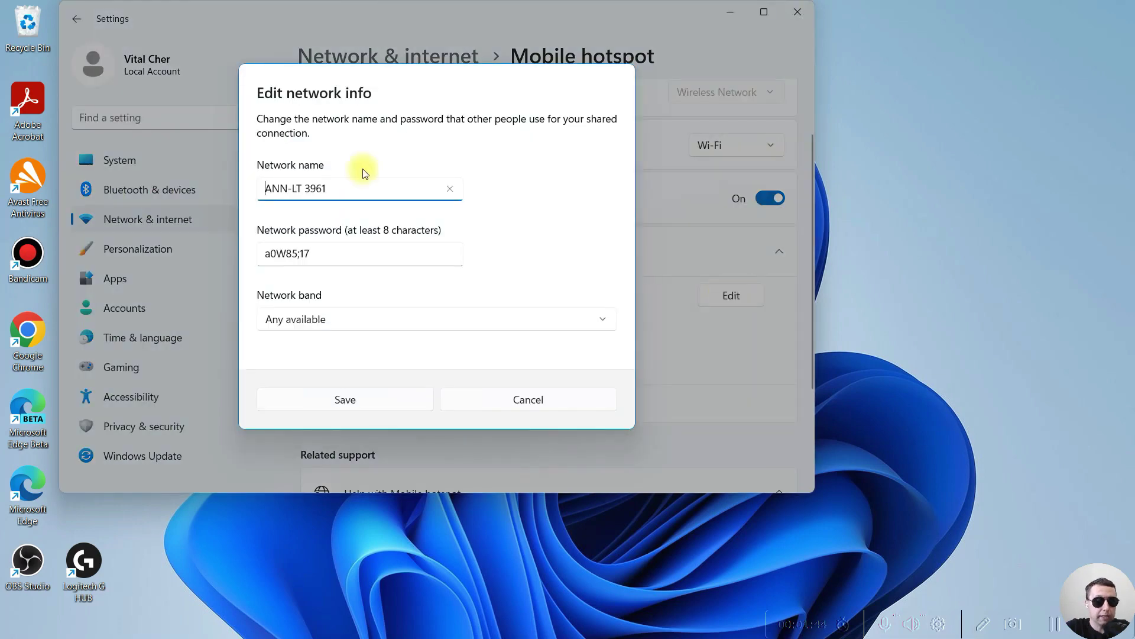
{"action": "left_click", "coordinate": [450, 189]}
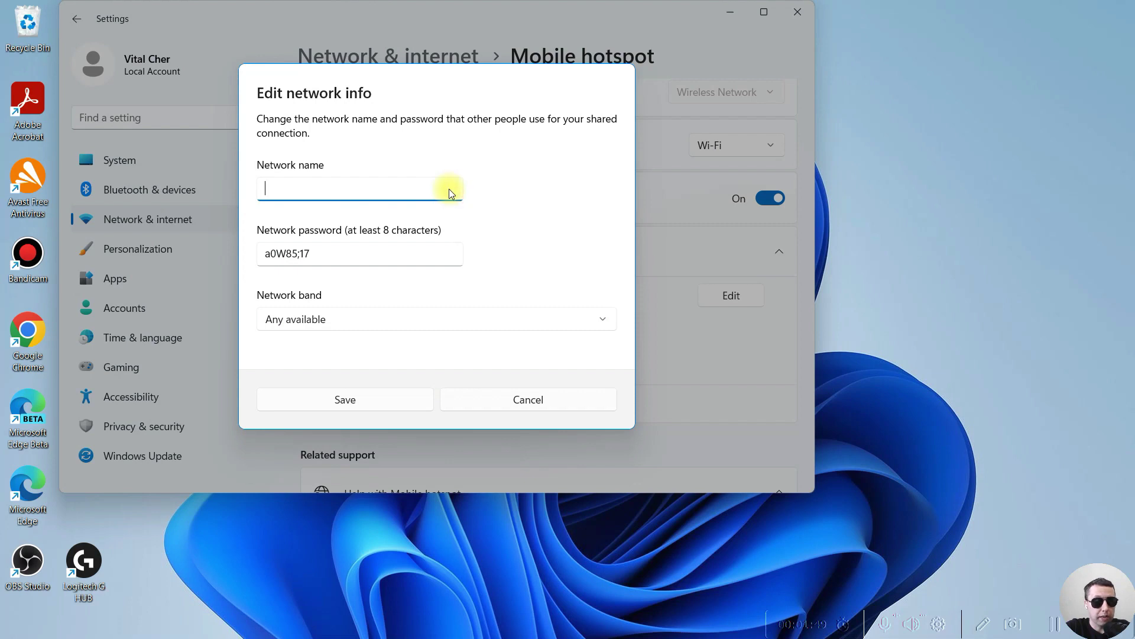
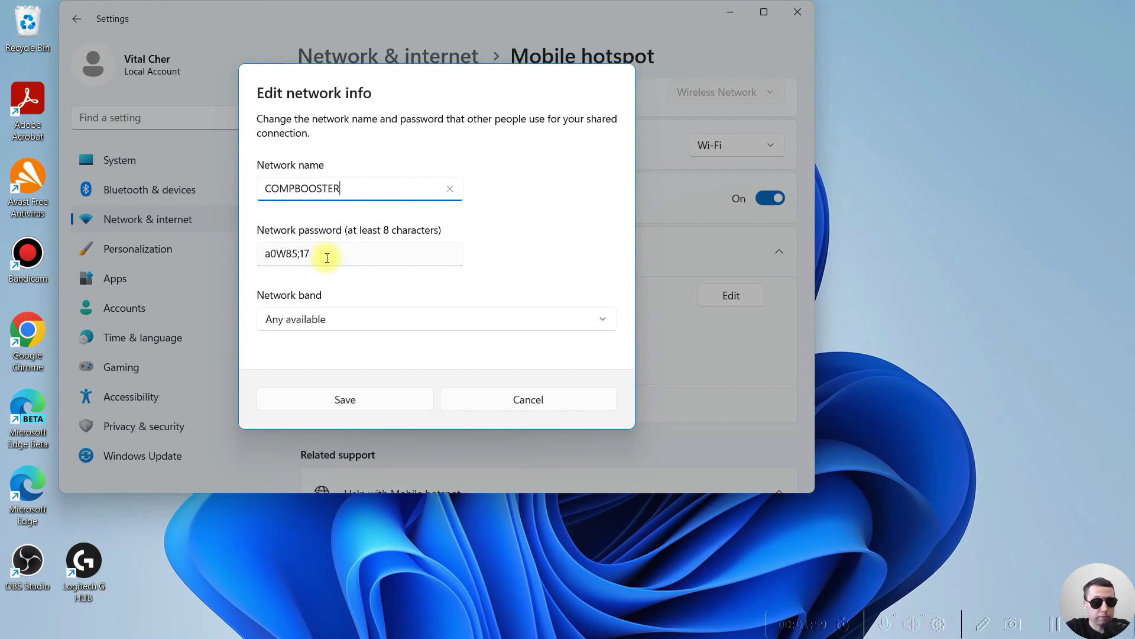
{"action": "left_click", "coordinate": [328, 257]}
{"action": "left_click", "coordinate": [446, 256]}
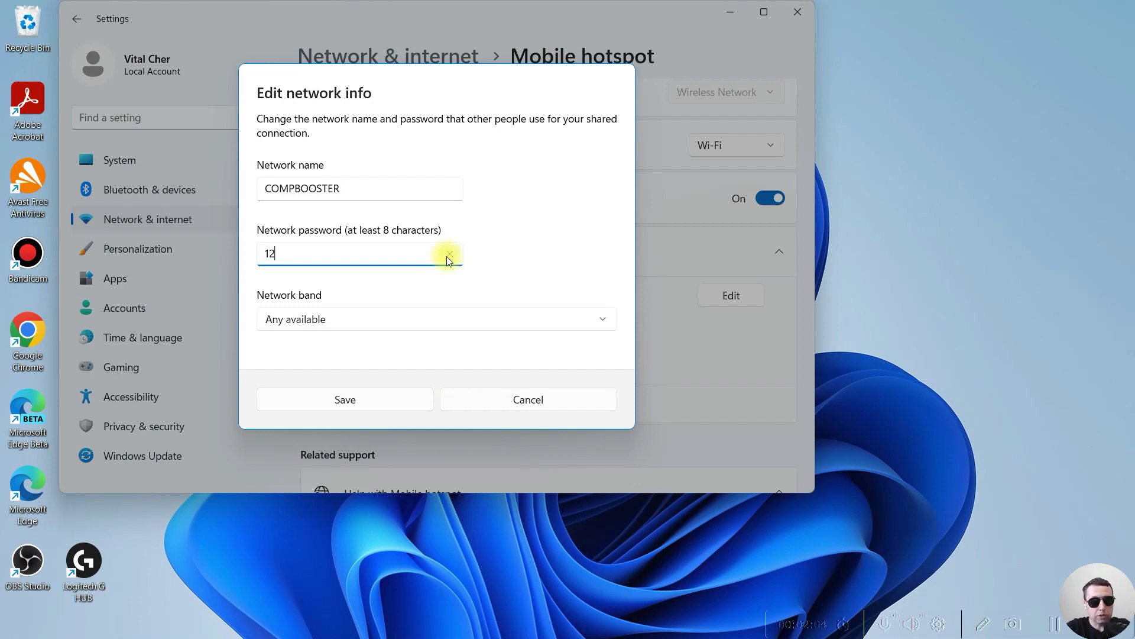
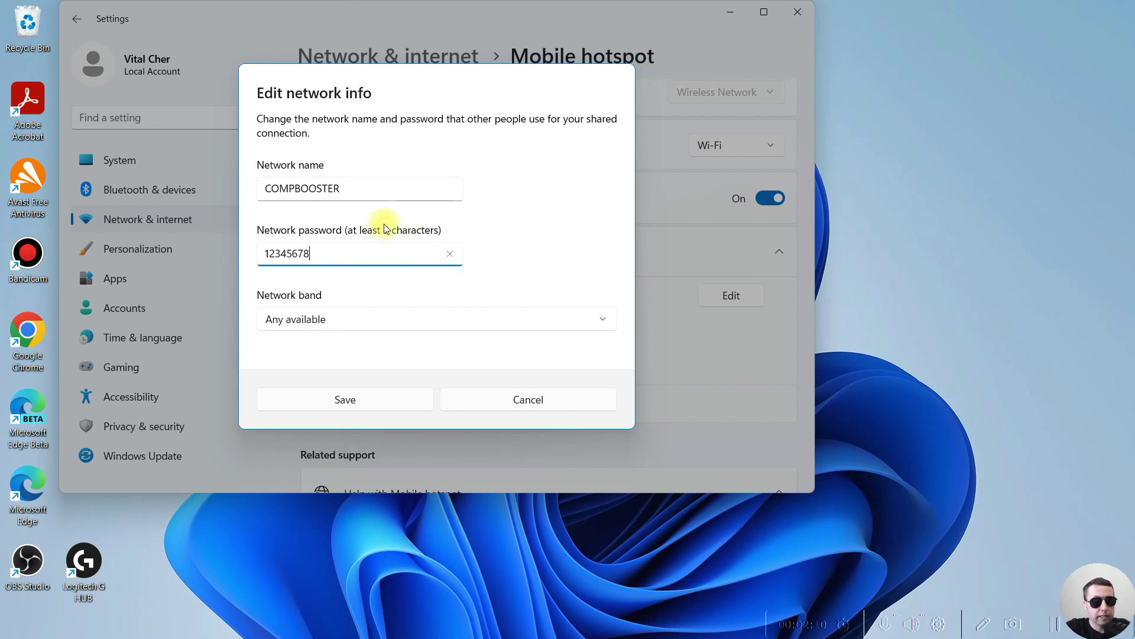
{"action": "left_click", "coordinate": [438, 319]}
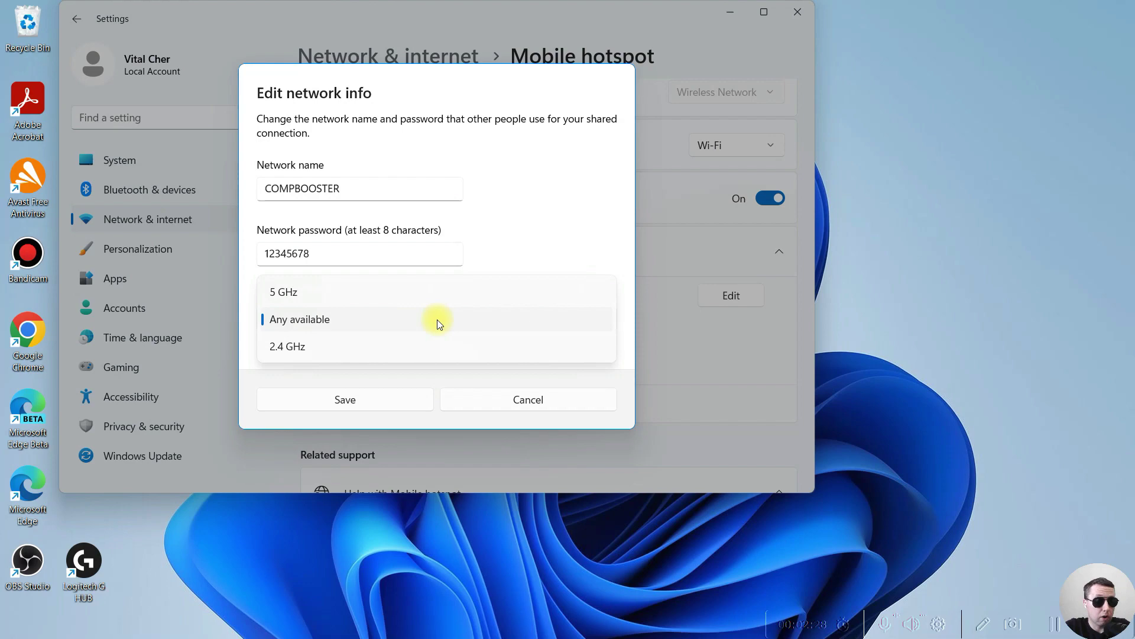
{"action": "left_click", "coordinate": [401, 317]}
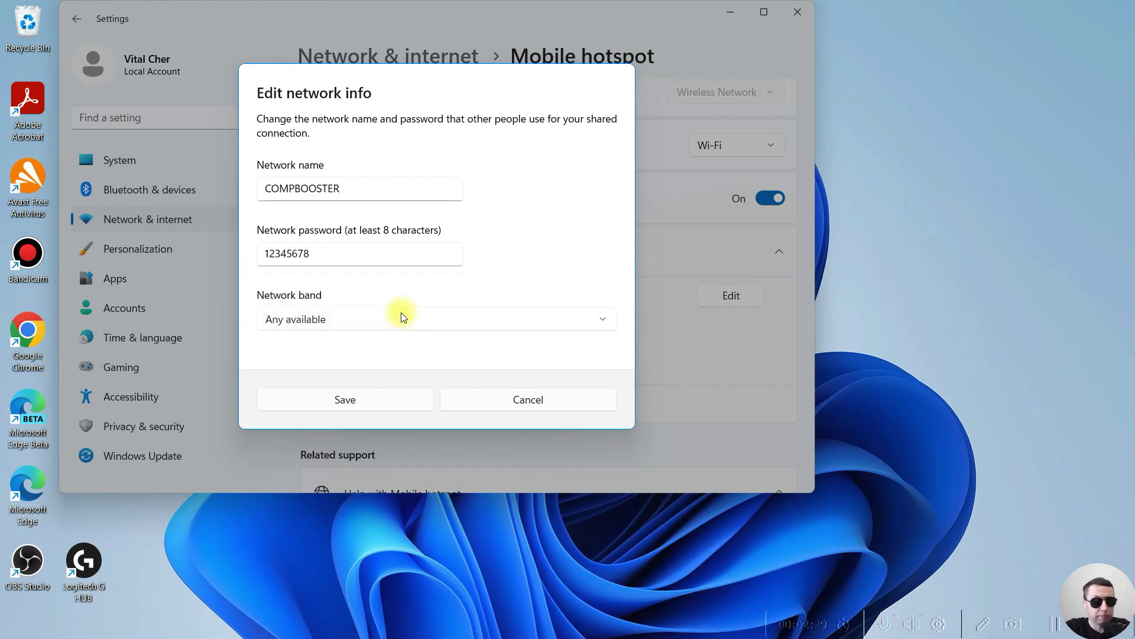
{"action": "left_click", "coordinate": [372, 399]}
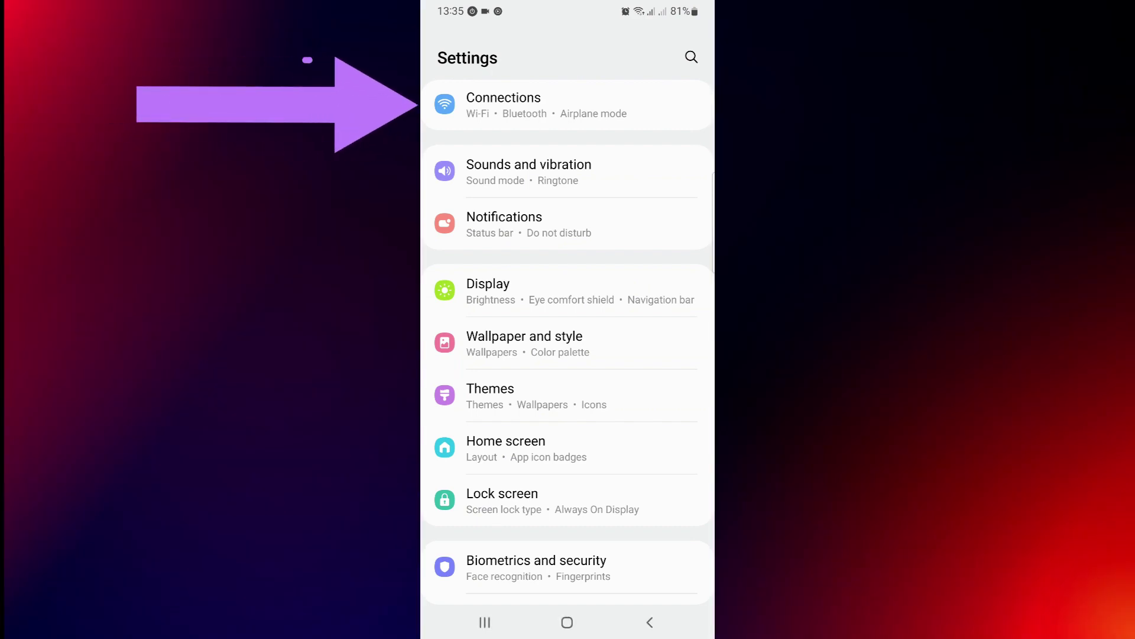
Go to Connections > Wi-Fi on the phone to list the available networks
{"action": "left_click", "coordinate": [503, 105]}
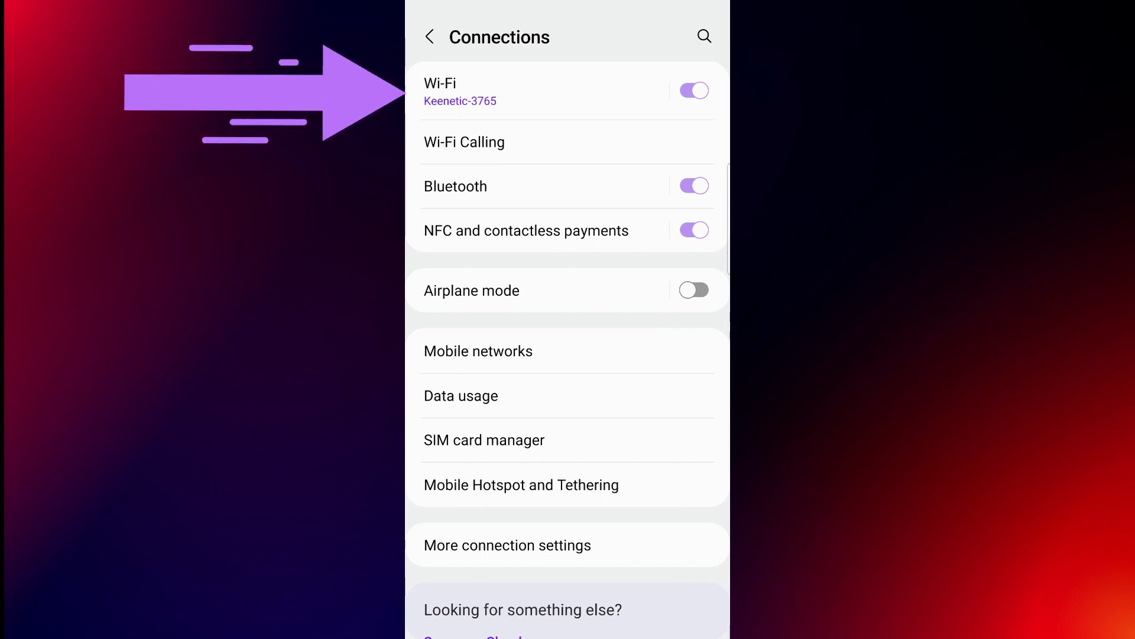
{"action": "left_click", "coordinate": [461, 90]}
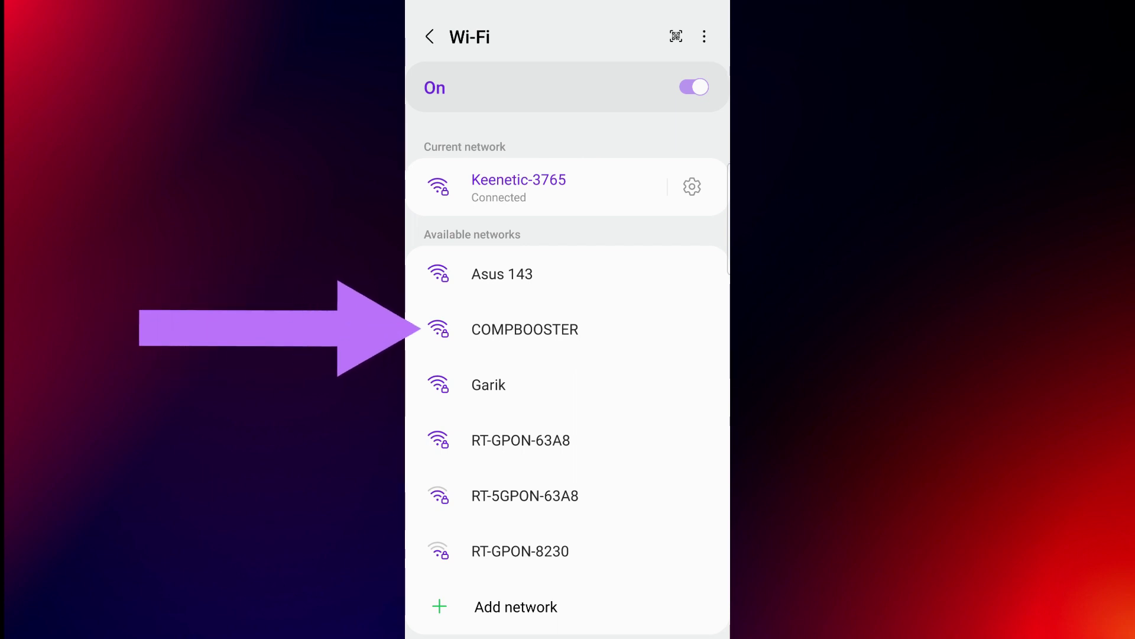
{"action": "left_click", "coordinate": [554, 328]}
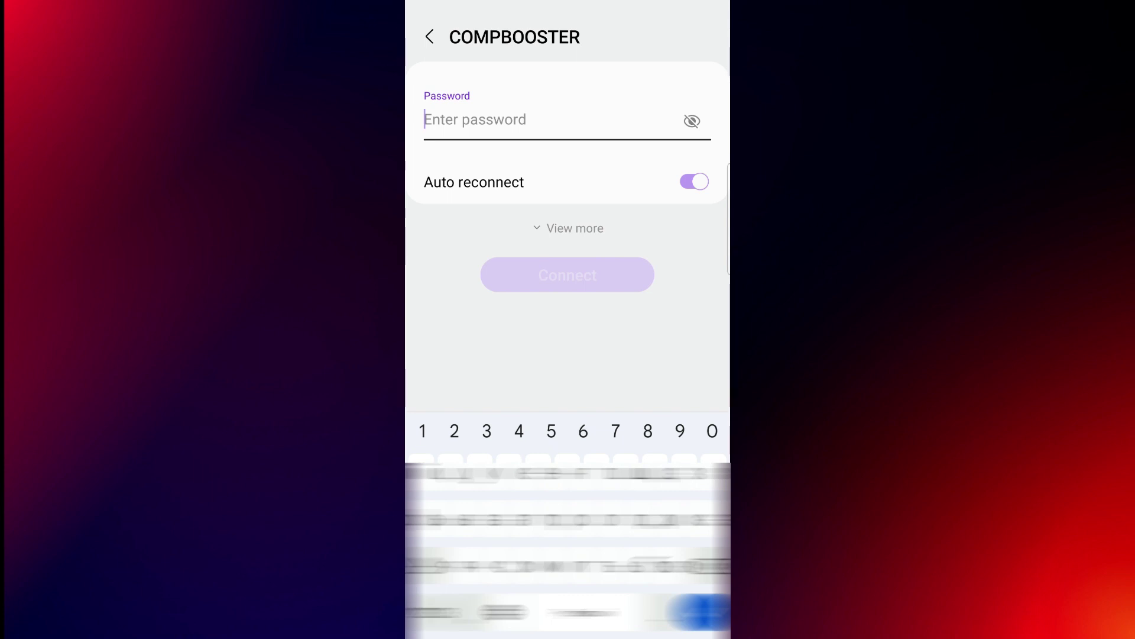
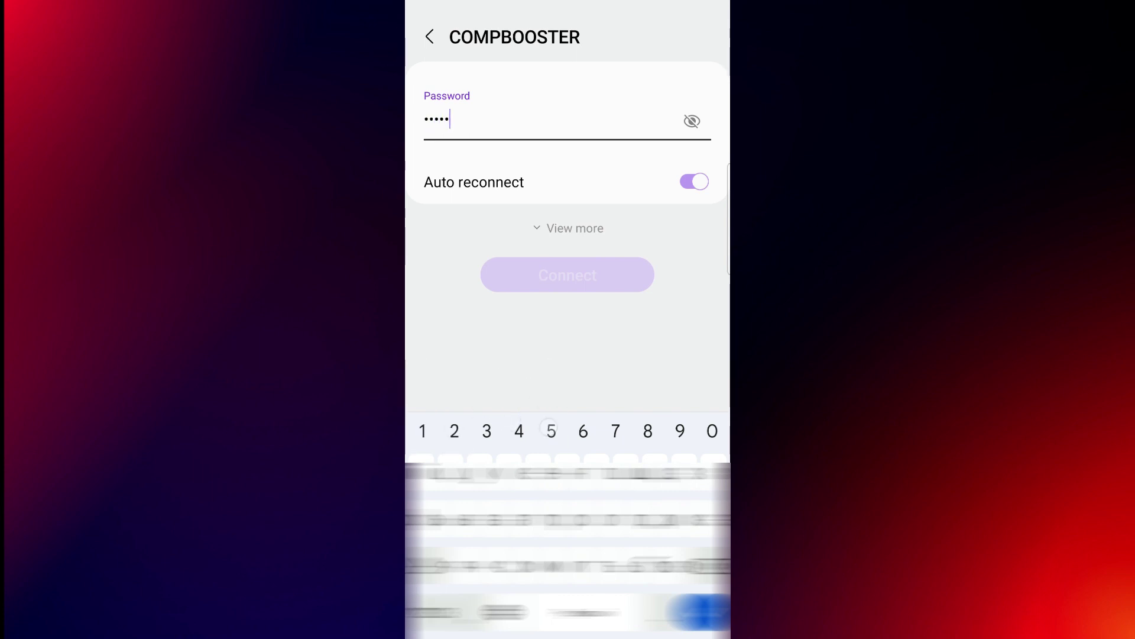
{"action": "left_click", "coordinate": [596, 264]}
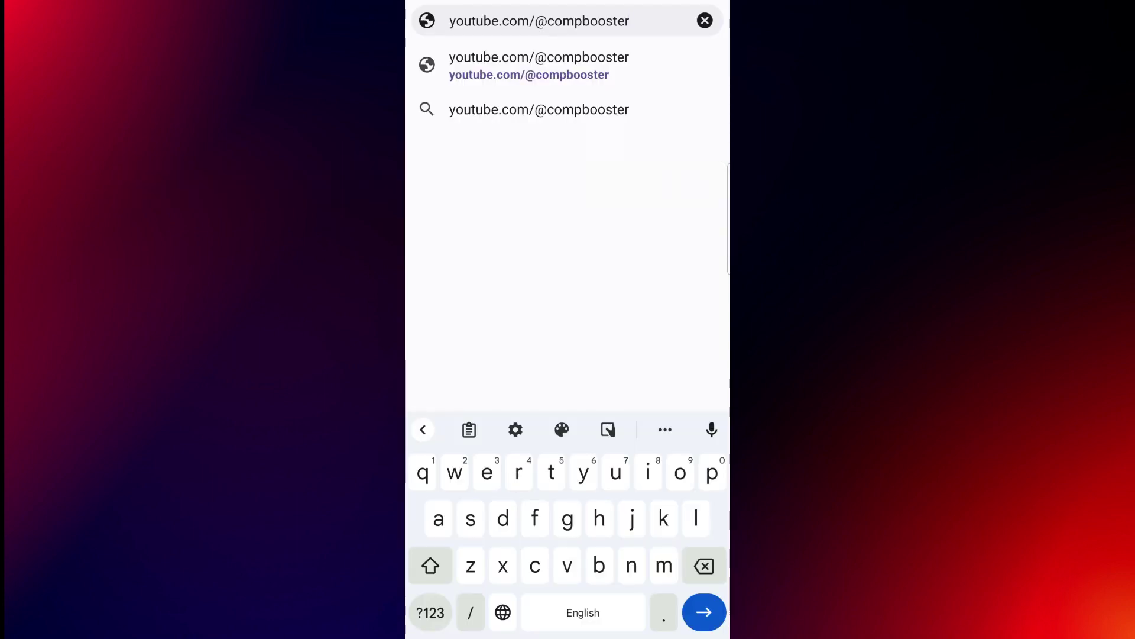
{"action": "key", "text": "Return"}
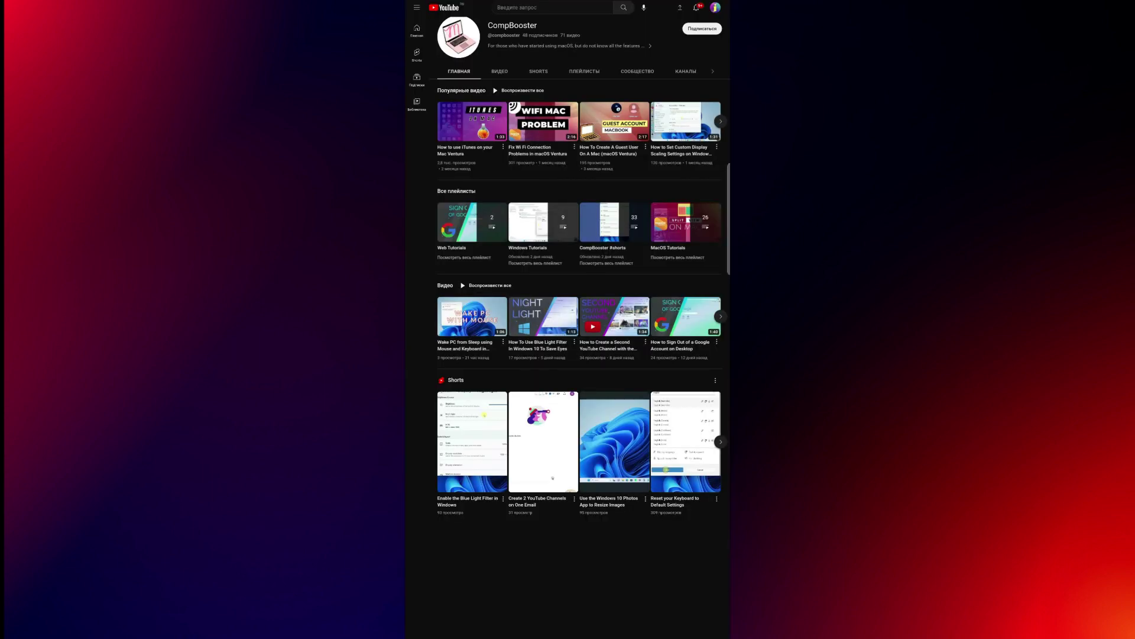